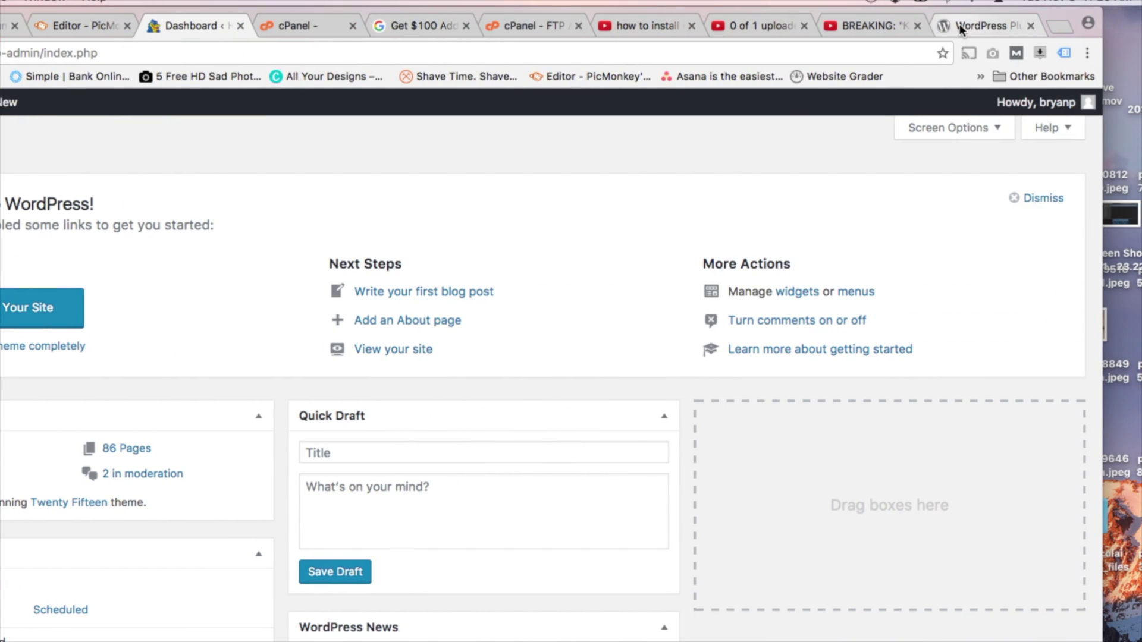
- Bring up and reload the WordPress.org Plugin Directory, ready to search for plugins
left_click(963, 28)
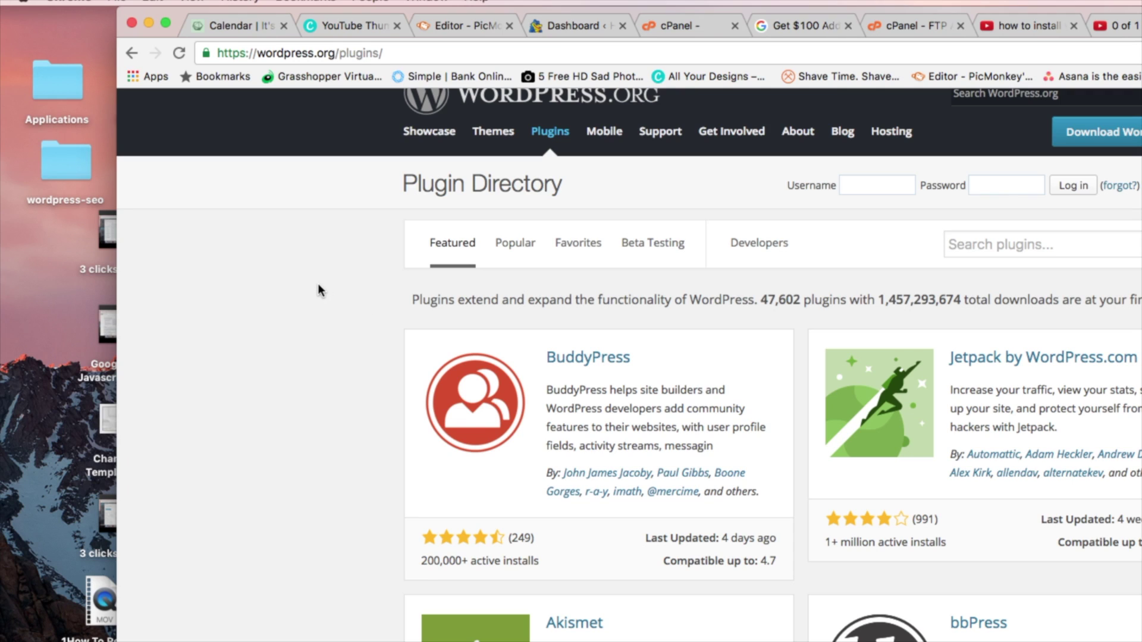
left_click(551, 133)
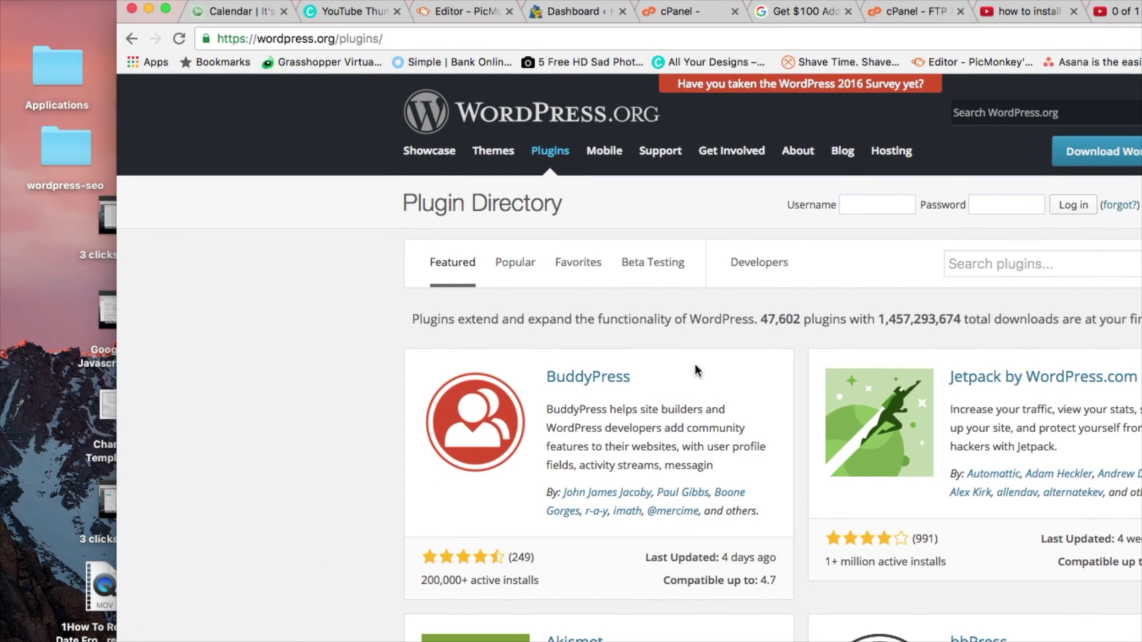
left_click_drag(1025, 319, 1026, 329)
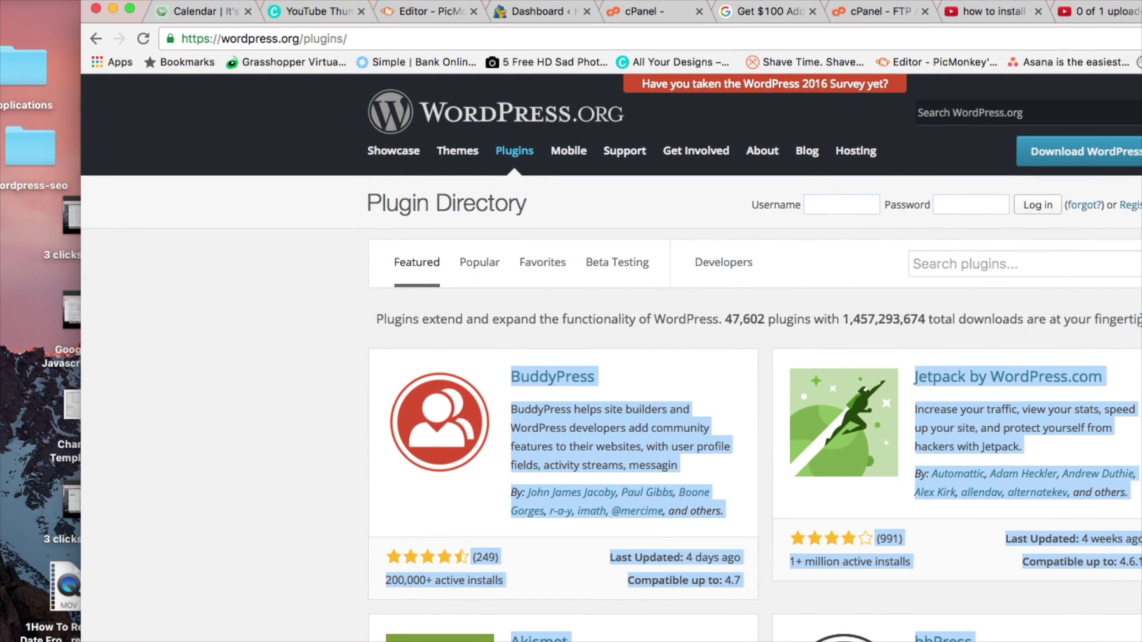
left_click(412, 306)
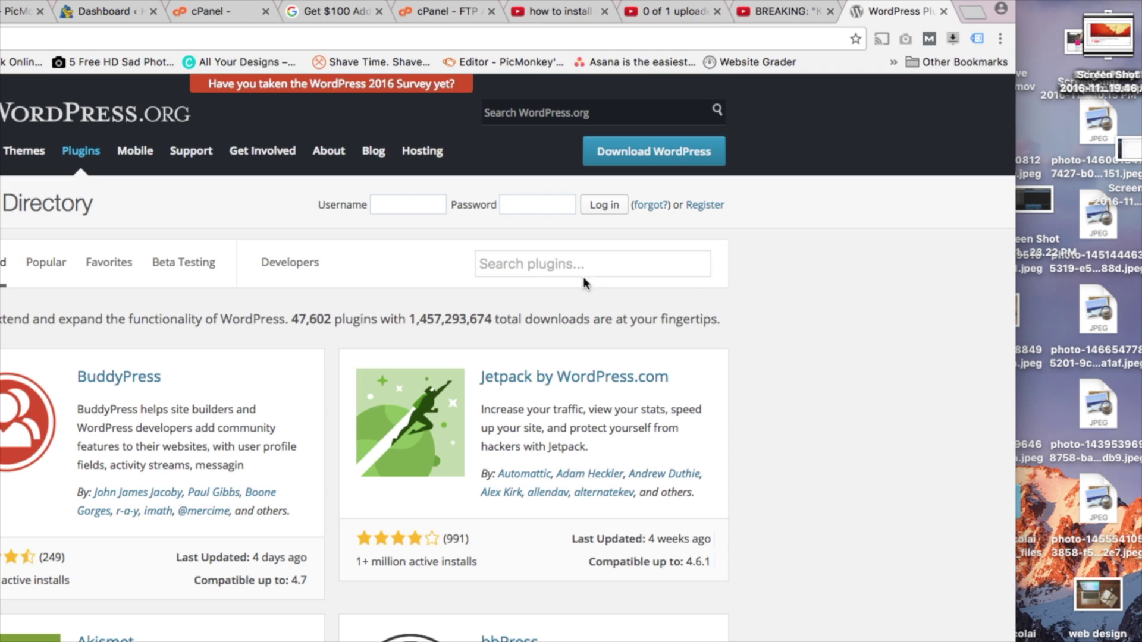
left_click(522, 262)
type("se")
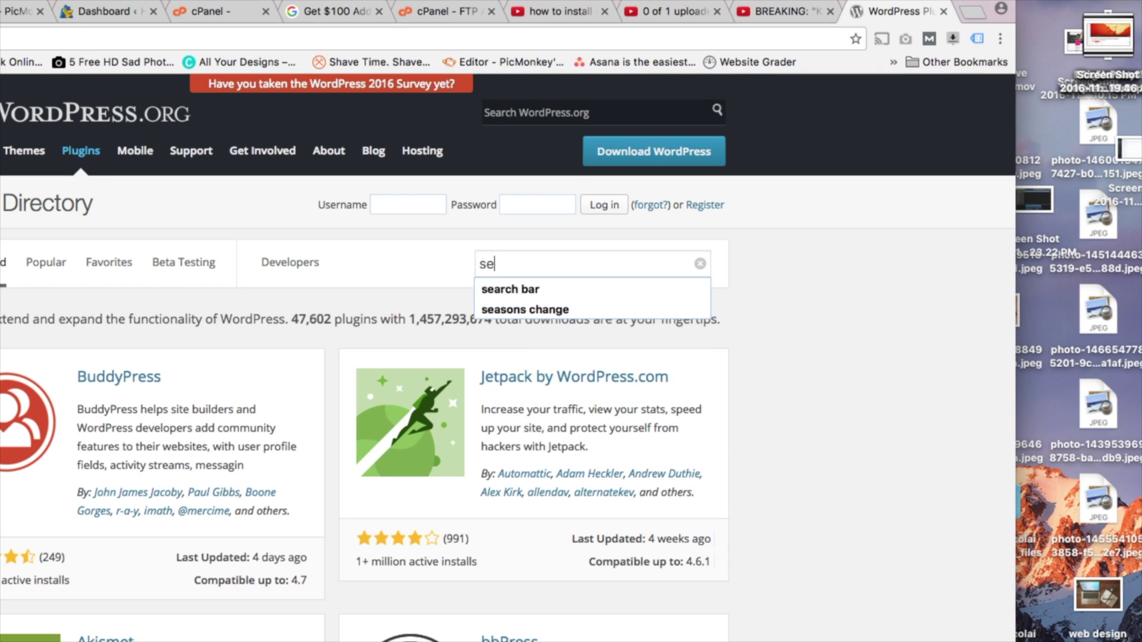
type("o yoast")
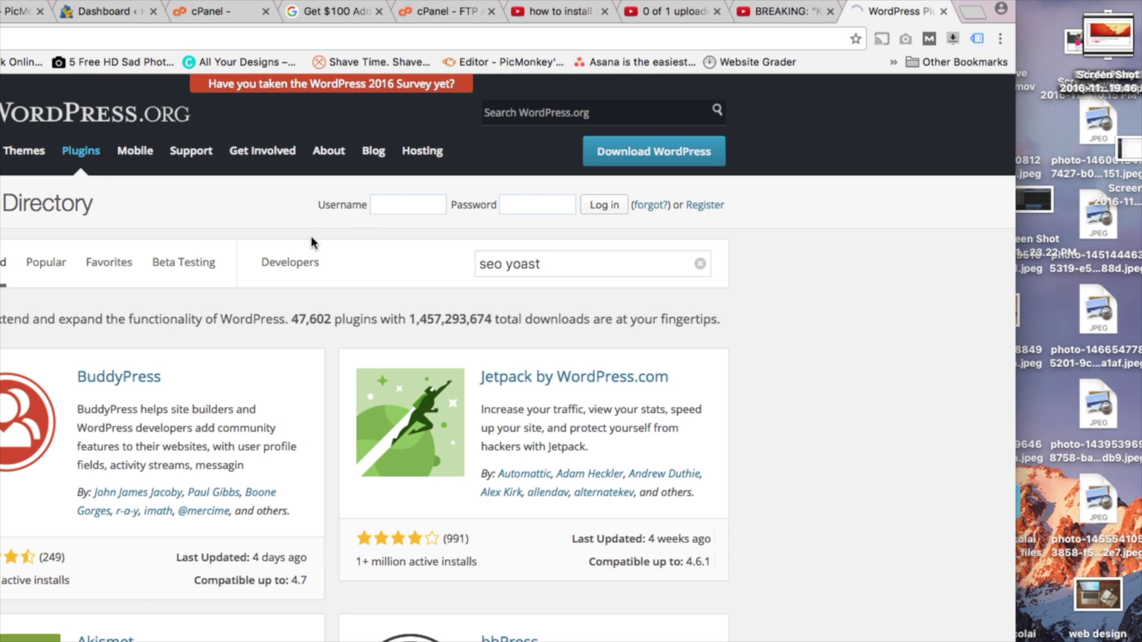
- Search the WordPress.org plugin directory for 'seo yoast'
key("Return")
key("ctrl+a")
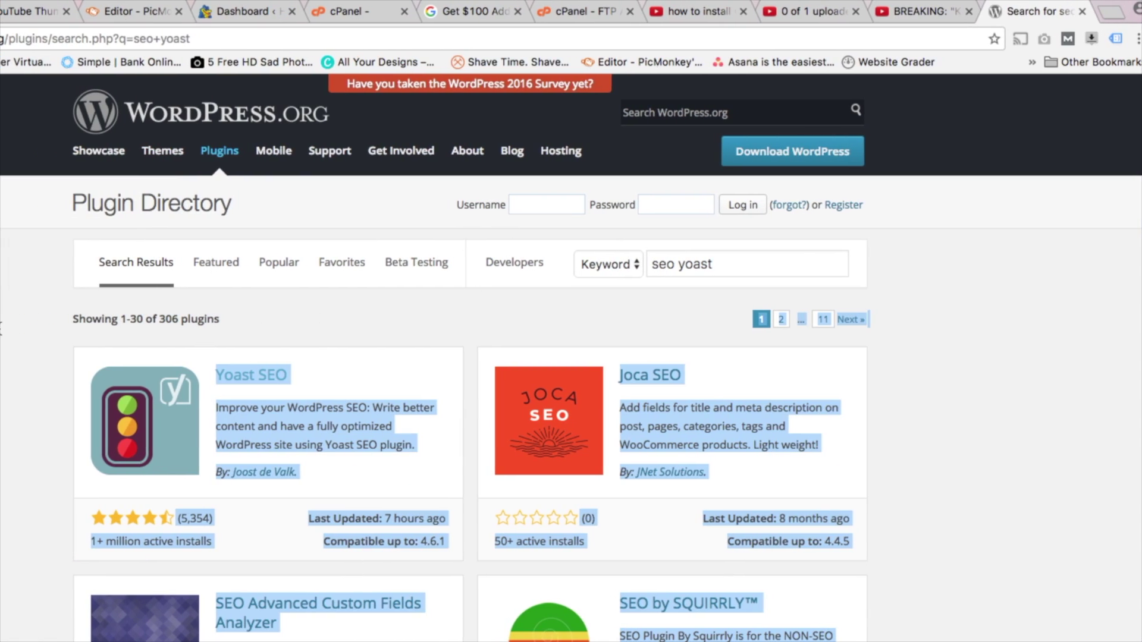
left_click(310, 323)
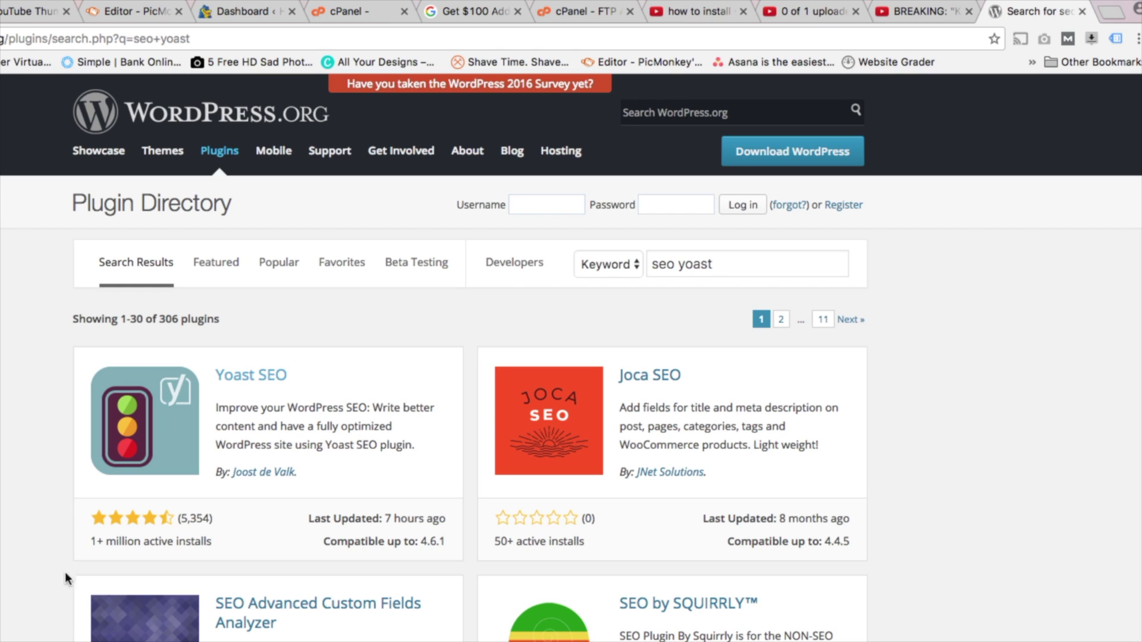
- Download Yoast SEO version 3.8 as wordpress-seo.3.8.zip from its plugin page
left_click(263, 380)
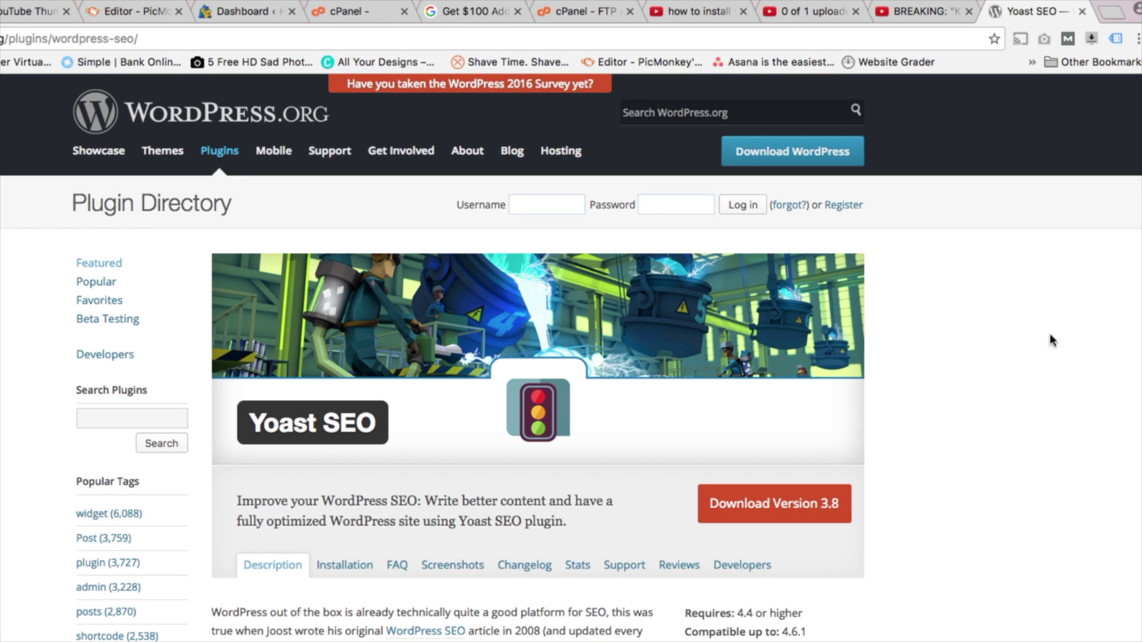
scroll(998, 326, "down", 5)
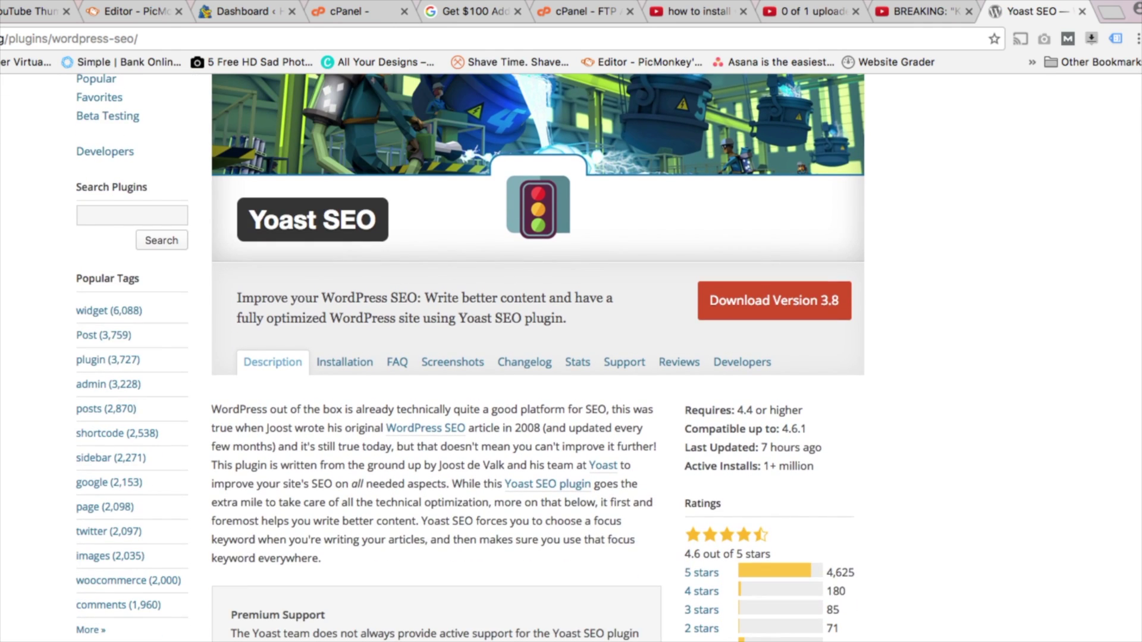
left_click(738, 307)
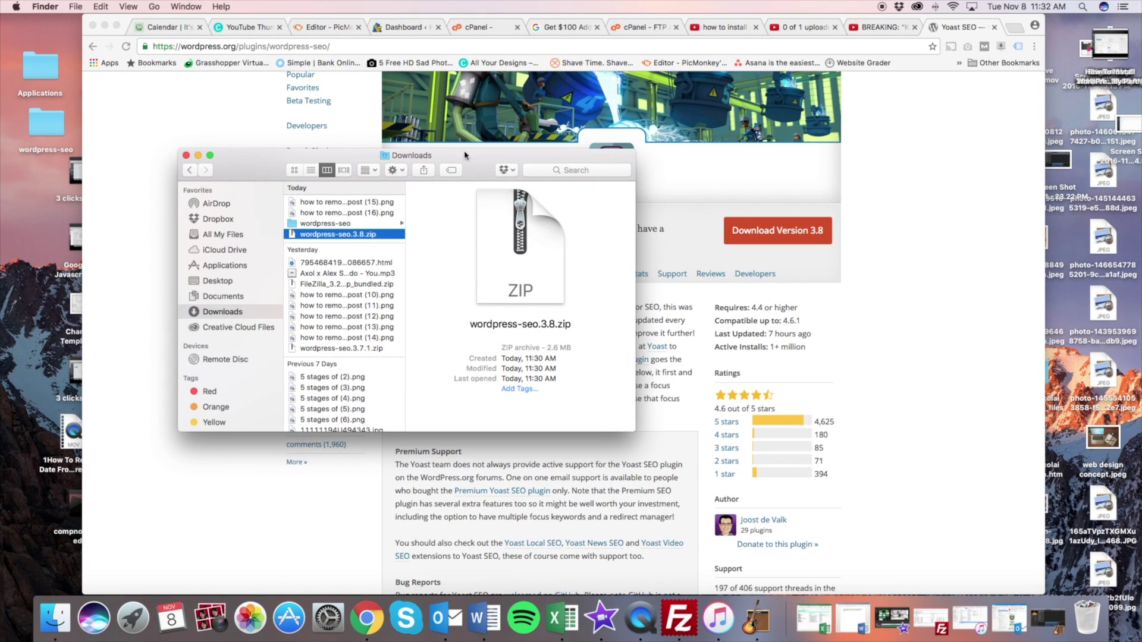
left_click(414, 29)
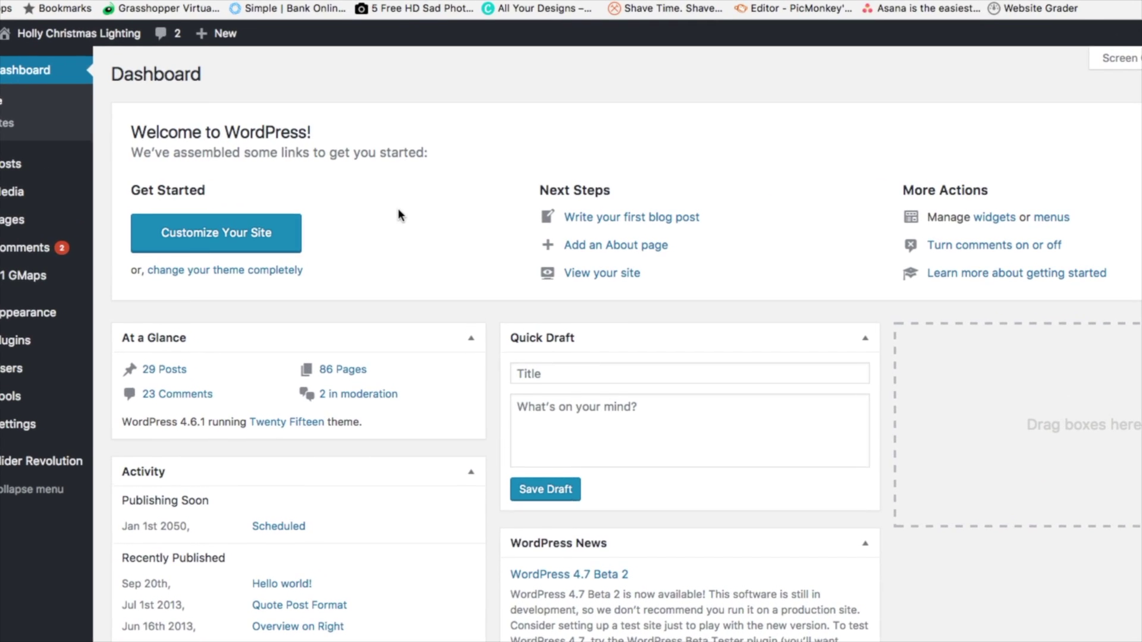
- Go from the site admin's installed Plugins list to the Add Plugins page
left_click_drag(130, 132, 428, 154)
left_click(398, 208)
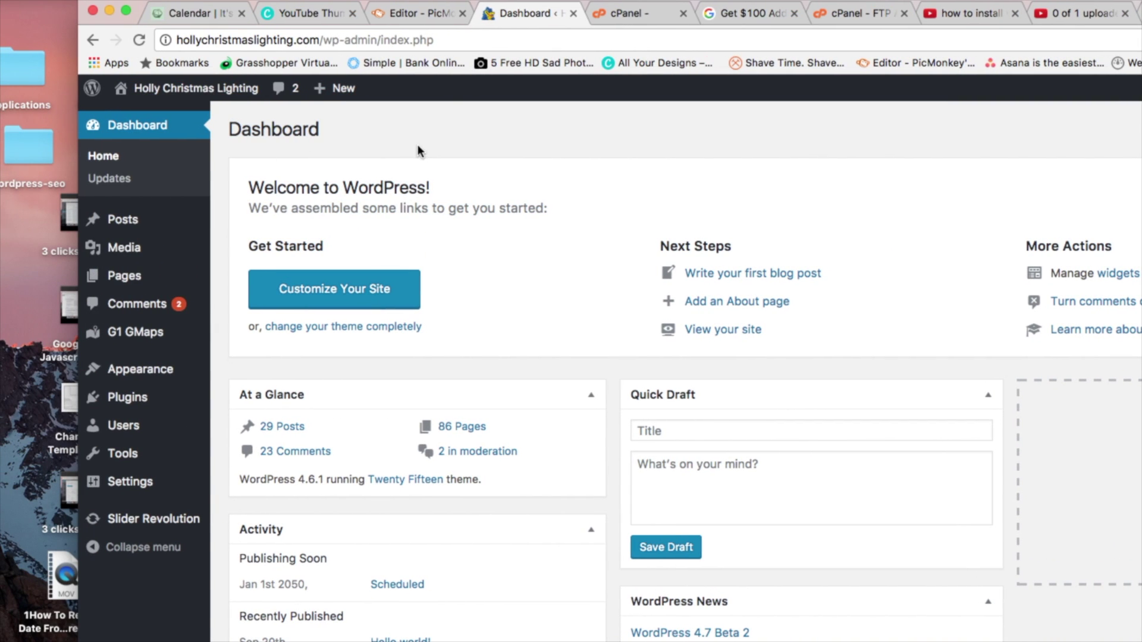
left_click(129, 397)
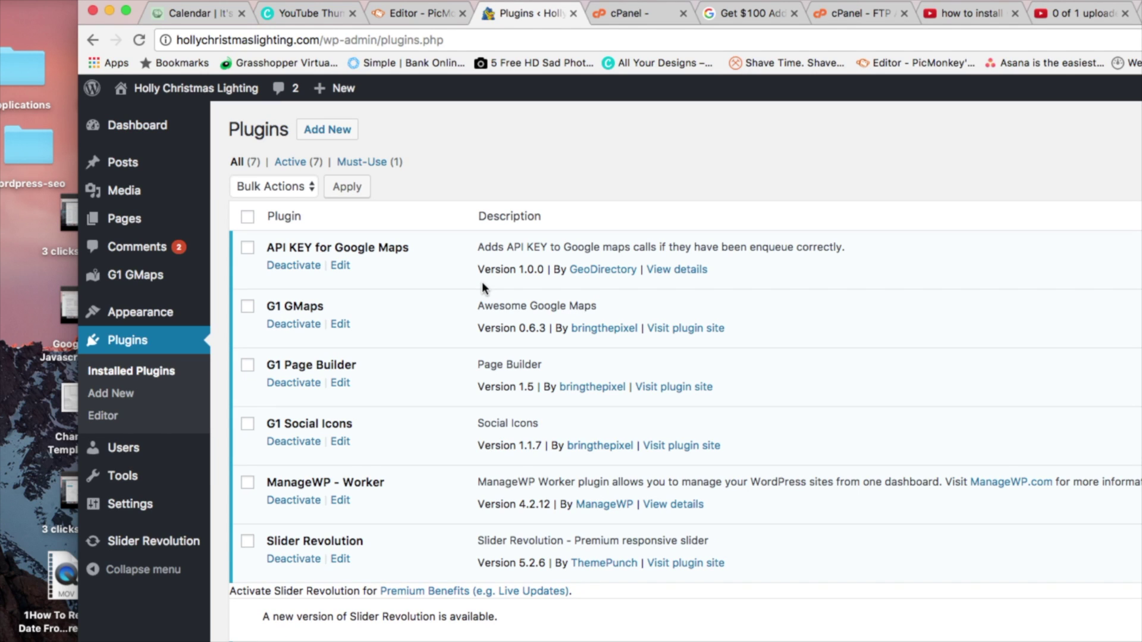
left_click(328, 131)
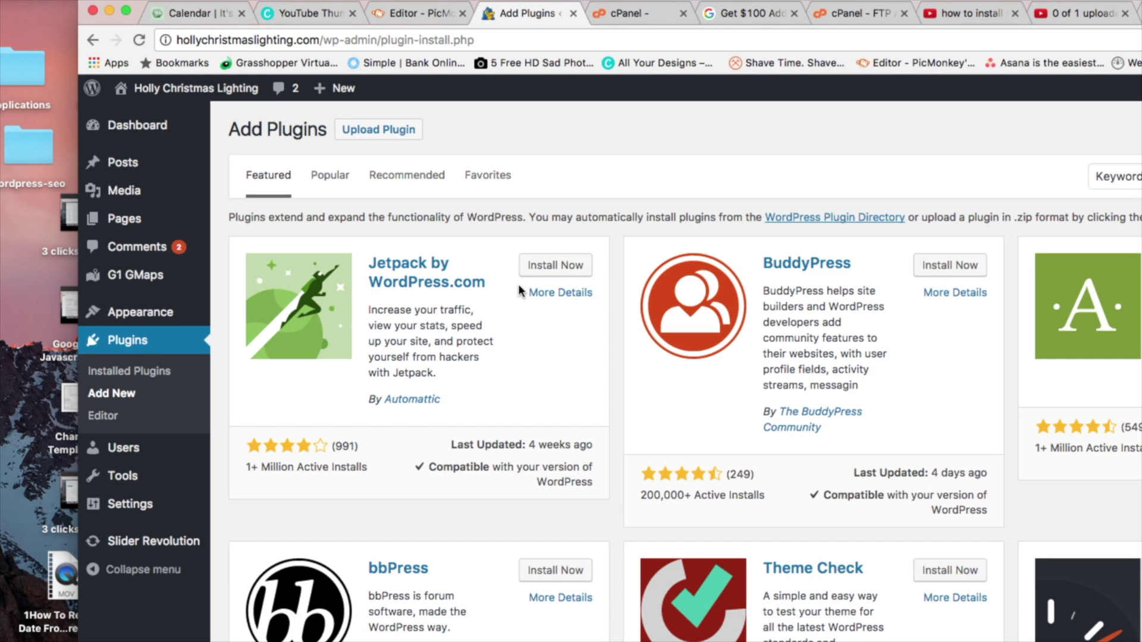
- Upload and install wordpress-seo.3.8.zip from Downloads, then activate Yoast SEO
left_click(381, 132)
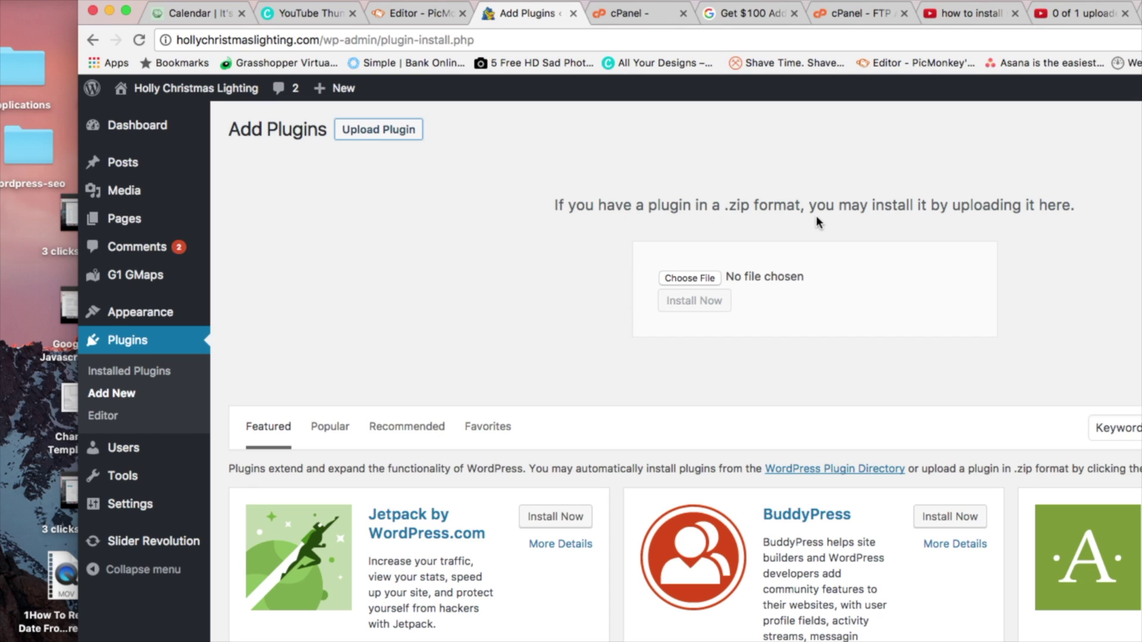
left_click(688, 276)
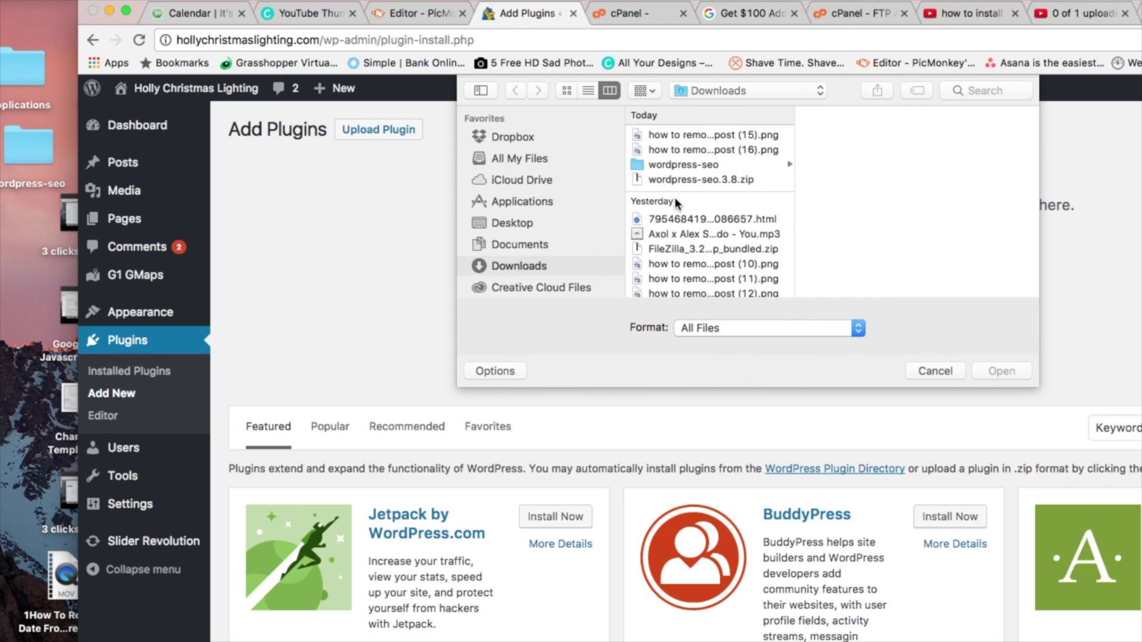
left_click(681, 179)
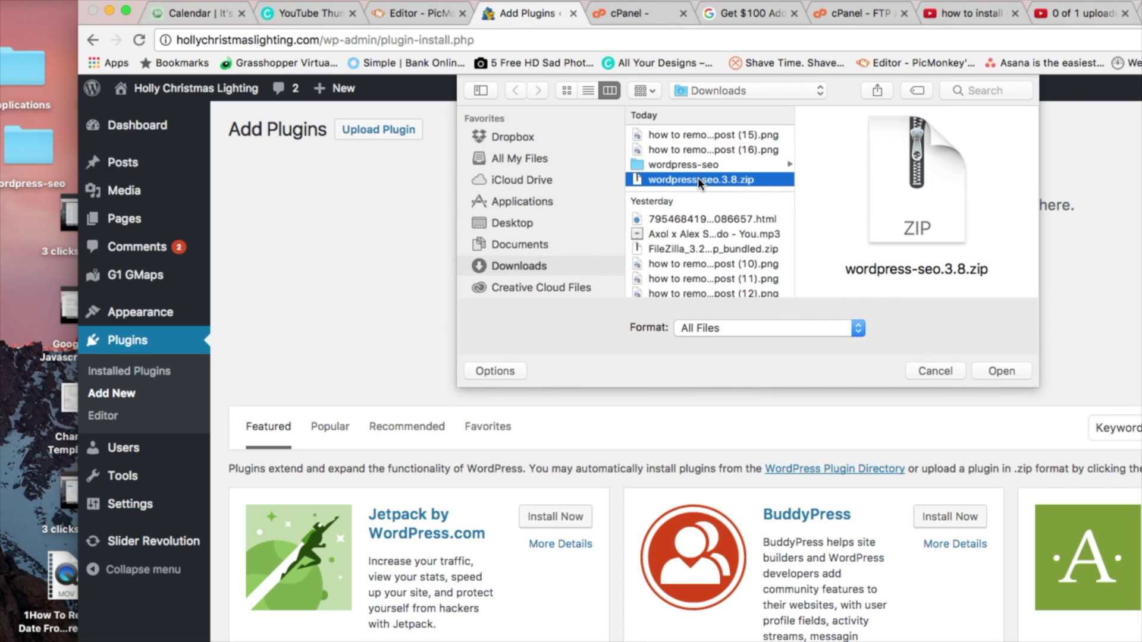
double_click(699, 177)
left_click(689, 308)
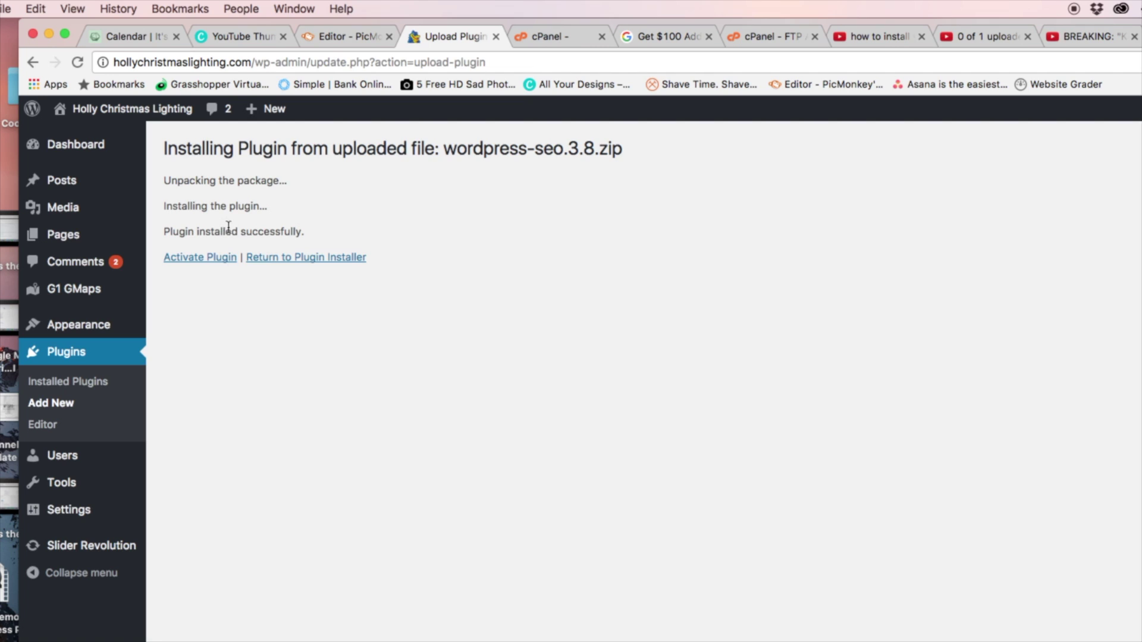
left_click(199, 258)
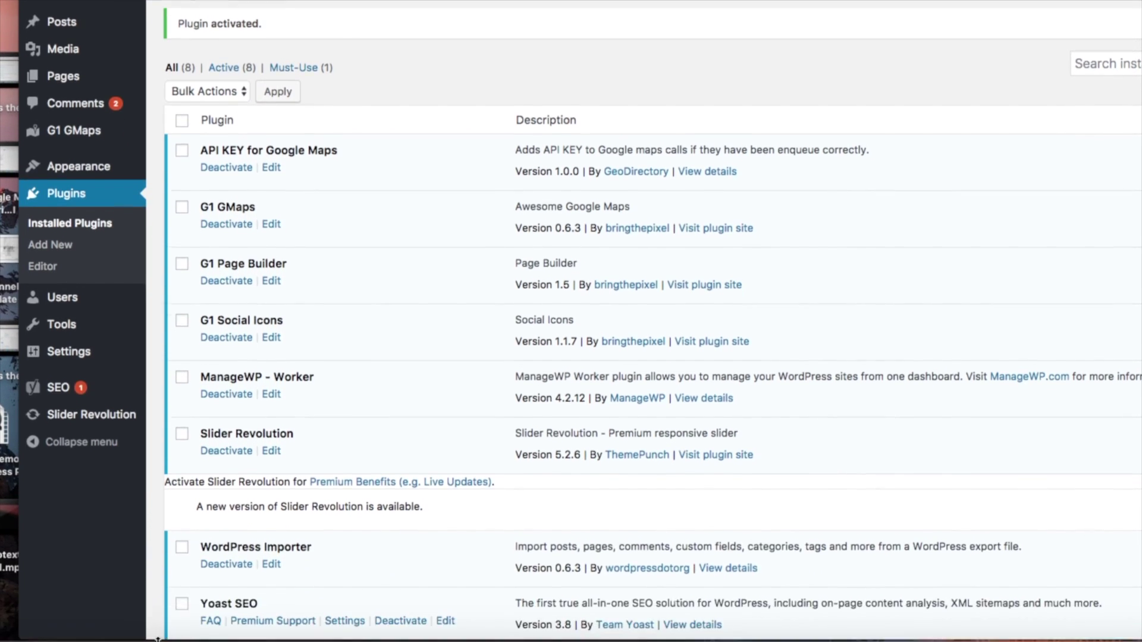
- Check the Installed Plugins list for Yoast SEO 3.8 by Team Yoast, active
key("super+a")
left_click(381, 529)
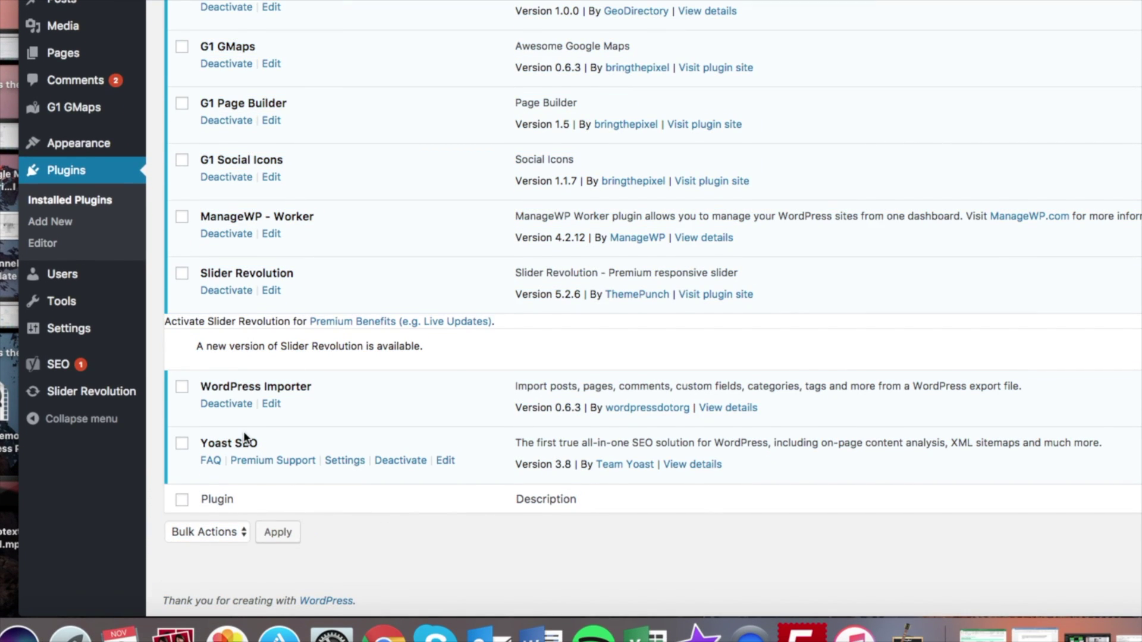